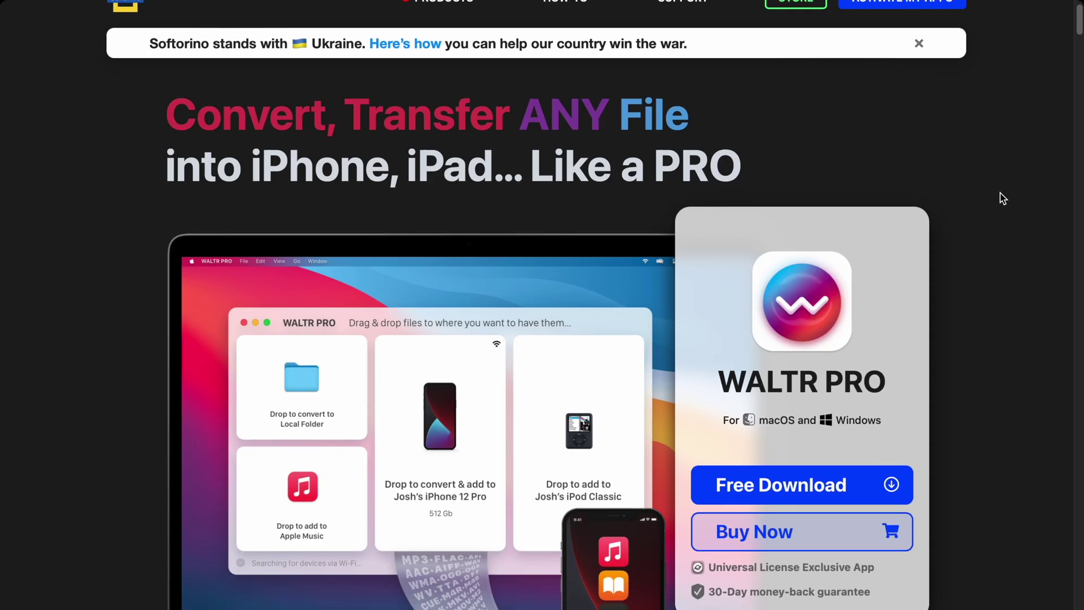
pyautogui.scroll(-1, 1002, 198)
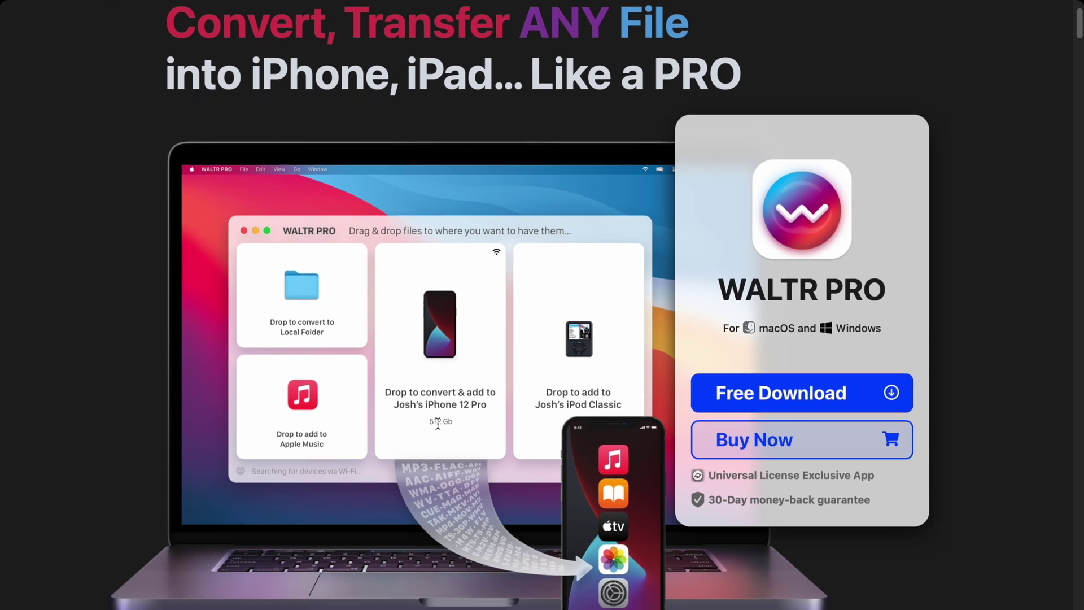
# Start the free WALTR PRO download from the Softorino product page.
pyautogui.click(739, 401)
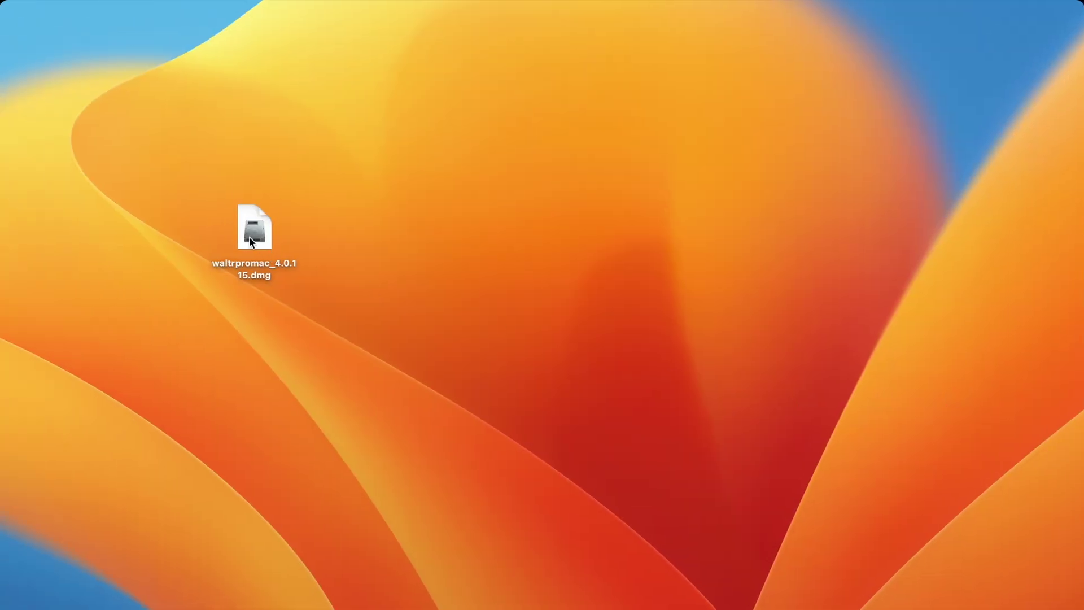
# Select the downloaded WALTR PRO installer on the desktop.
pyautogui.click(249, 240)
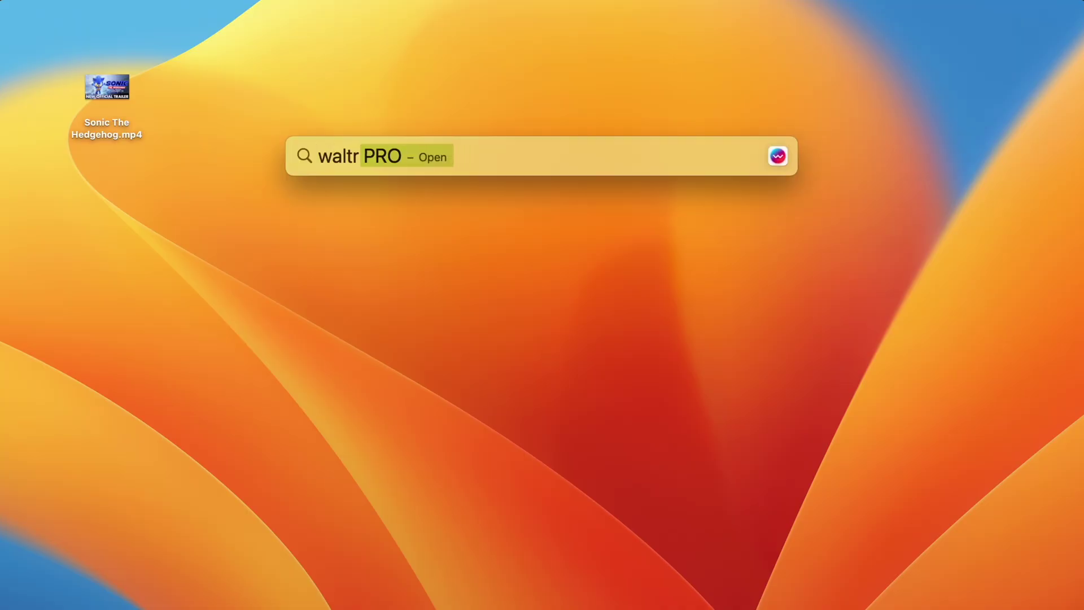
# Launch WALTR PRO from the Spotlight search result.
pyautogui.press('Return')
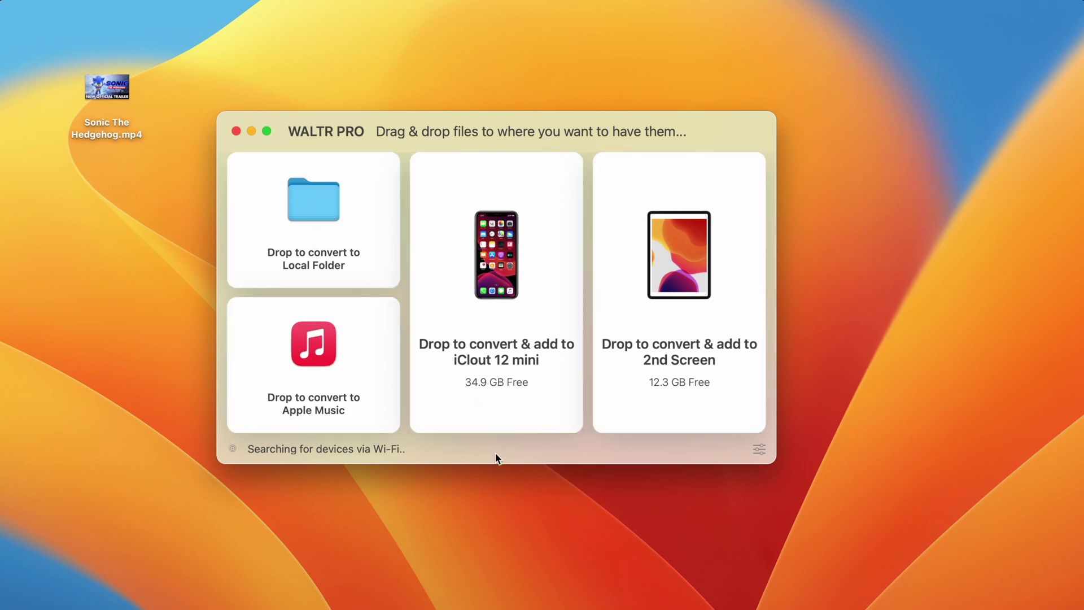
# Drag Sonic The Hedgehog.mp4 from the desktop onto WALTR PRO's 2nd Screen panel.
pyautogui.click(108, 87)
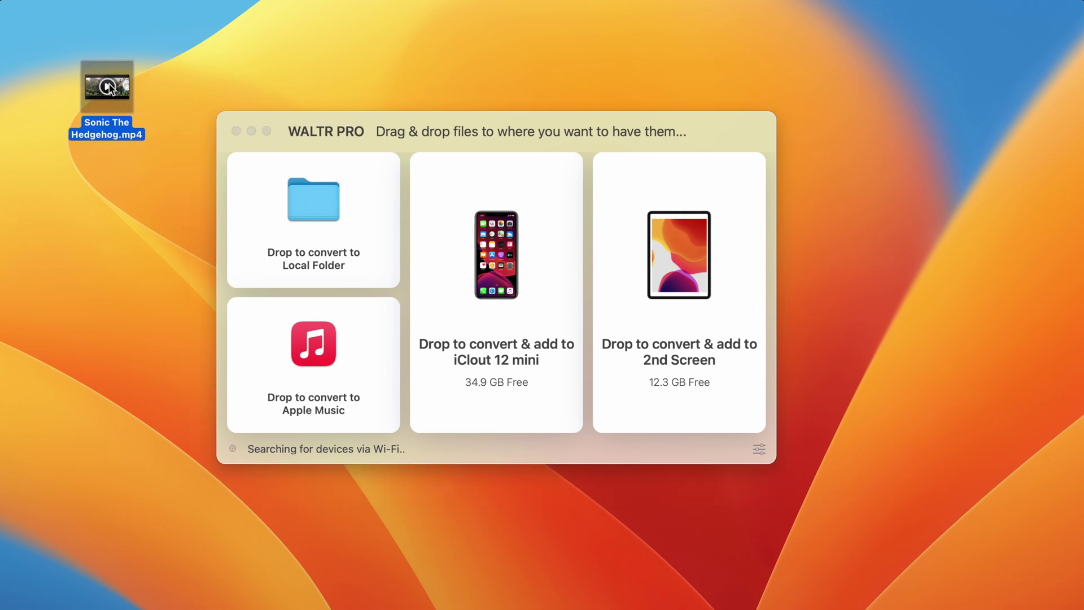
pyautogui.moveTo(84, 102); pyautogui.dragTo(633, 241)
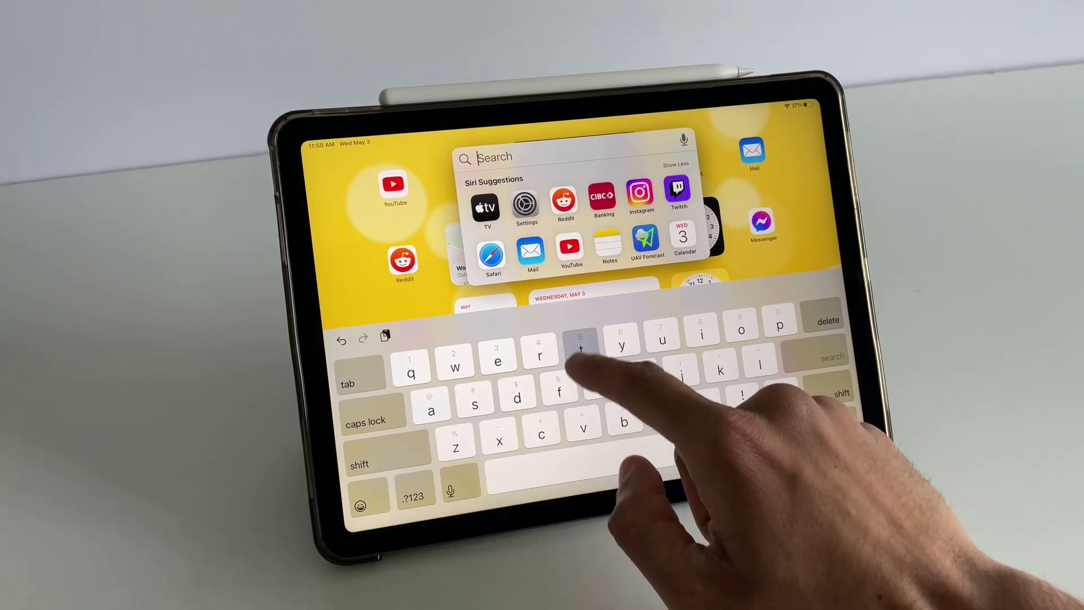
pyautogui.write('tv')
# Open the TV app's Downloaded library and watch the Sonic The Hedgehog trailer.
pyautogui.click(483, 217)
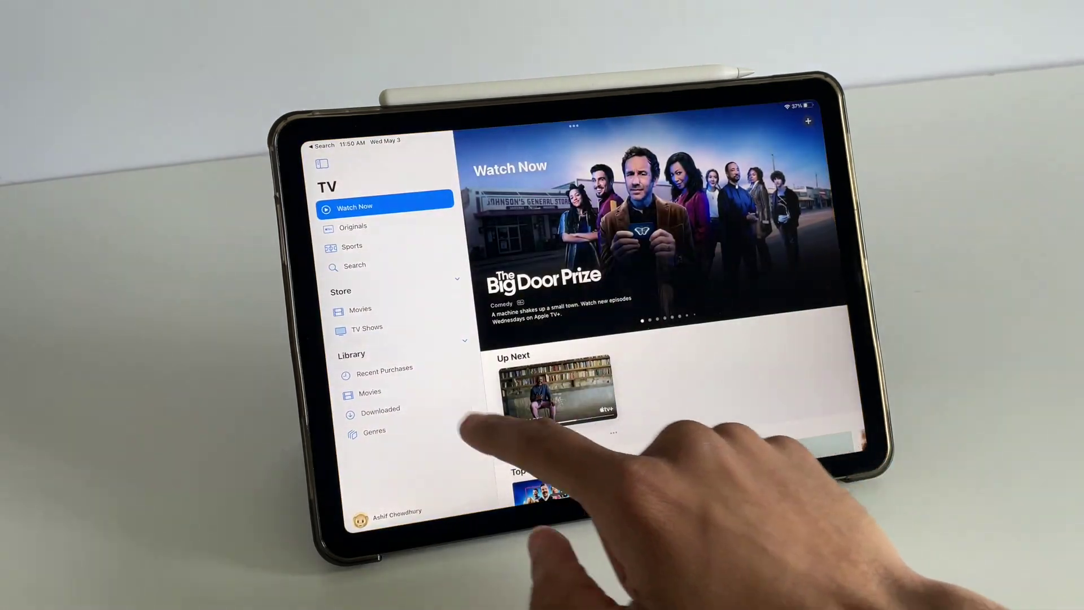
pyautogui.click(382, 409)
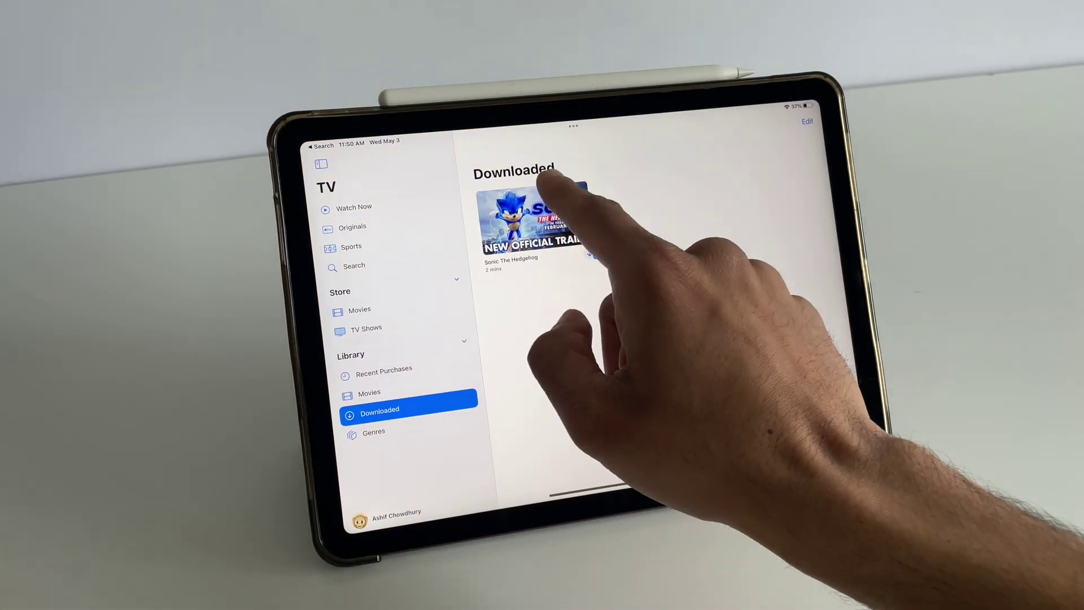
pyautogui.click(542, 218)
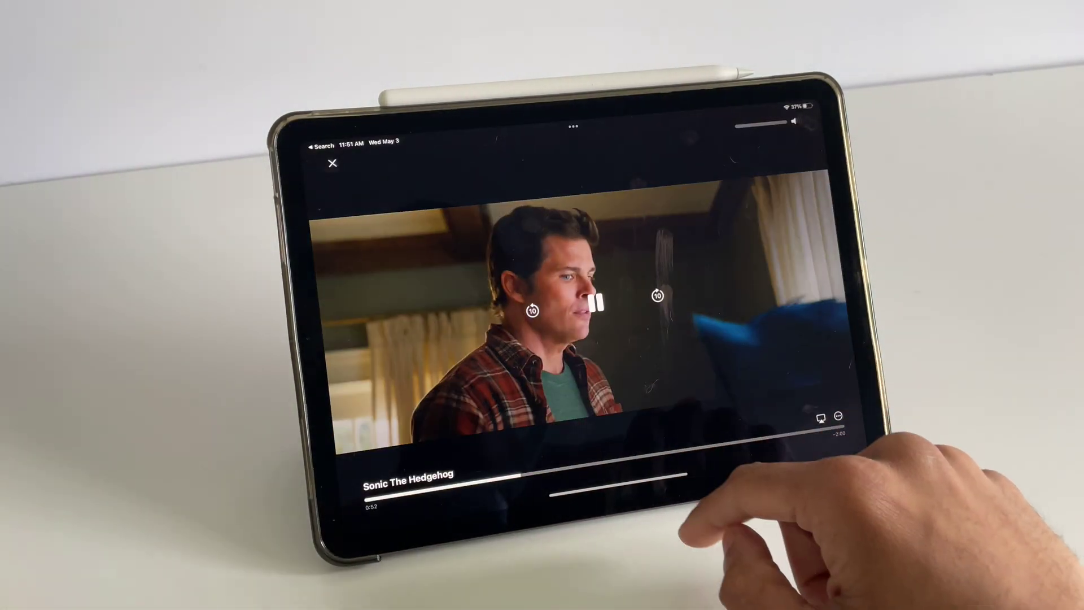
pyautogui.click(750, 360)
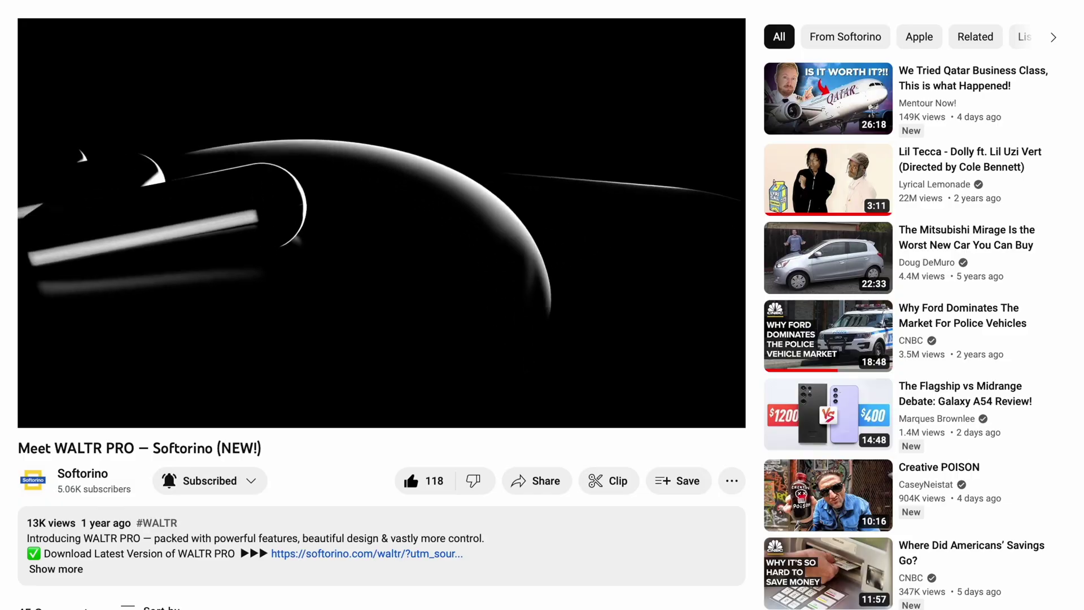
pyautogui.scroll(-1, 542, 305)
pyautogui.scroll(-1, 543, 305)
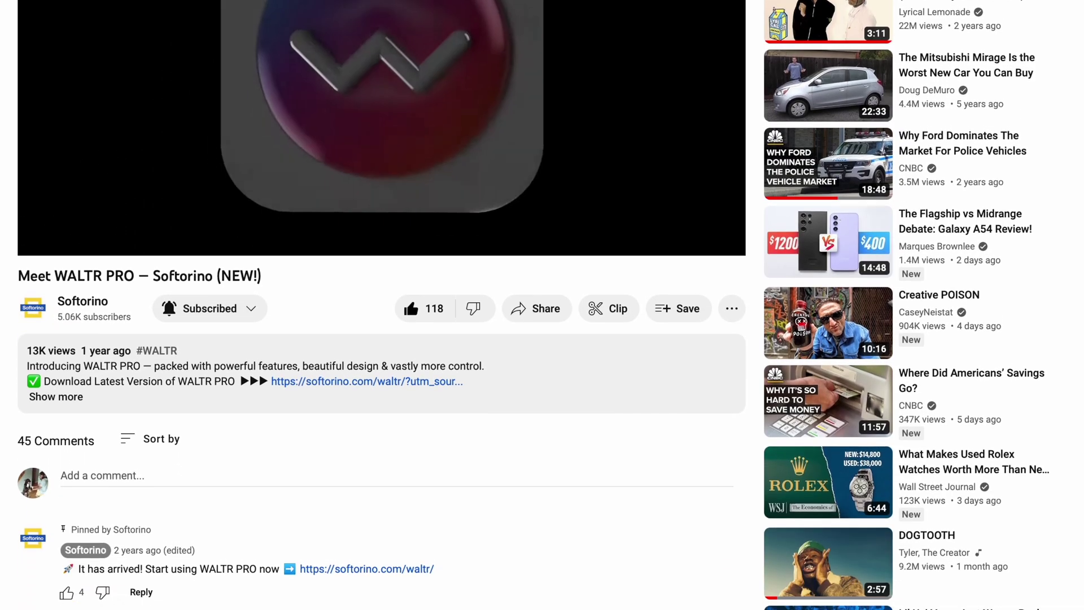
pyautogui.scroll(-1, 542, 305)
pyautogui.scroll(-1, 542, 305)
pyautogui.scroll(-1, 542, 305)
pyautogui.scroll(-1, 542, 305)
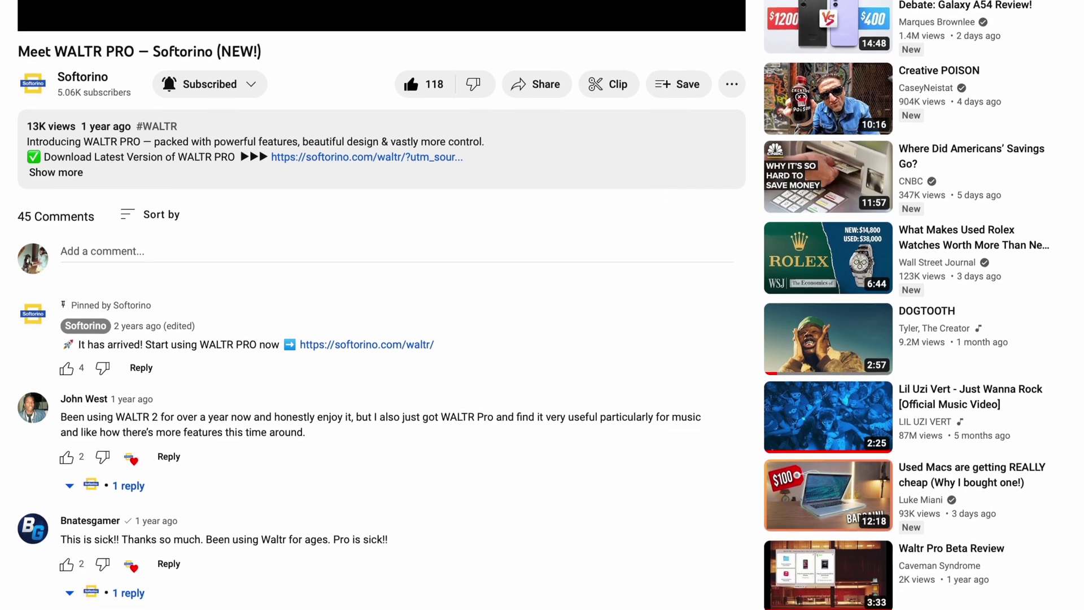
pyautogui.scroll(-1, 543, 305)
pyautogui.scroll(-1, 542, 305)
pyautogui.scroll(-1, 542, 304)
pyautogui.scroll(-1, 542, 305)
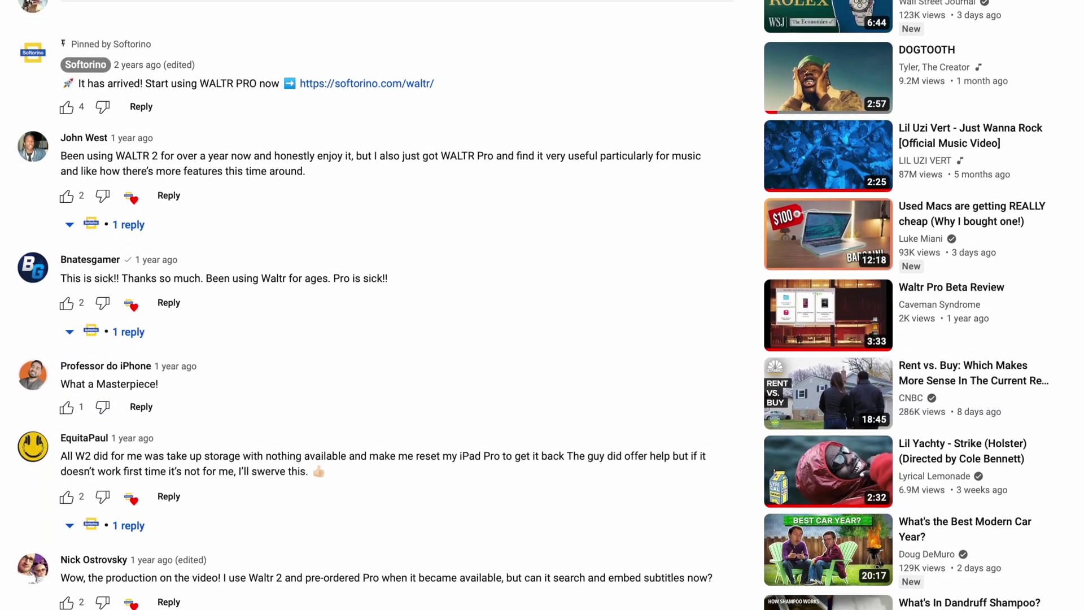
pyautogui.scroll(-1, 542, 305)
pyautogui.scroll(-1, 542, 305)
pyautogui.scroll(-1, 542, 305)
pyautogui.scroll(-1, 543, 305)
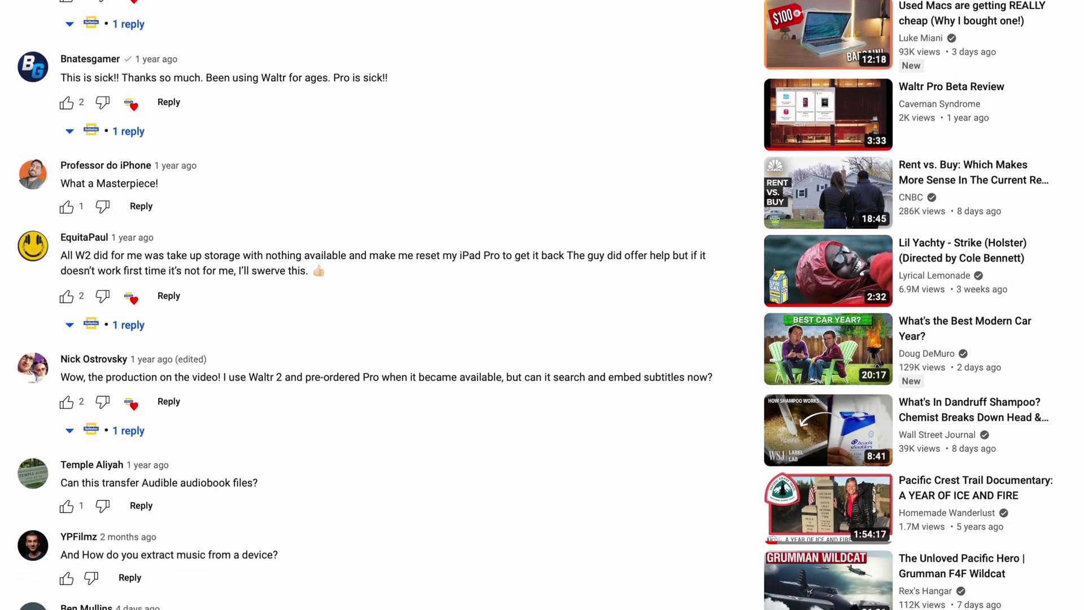